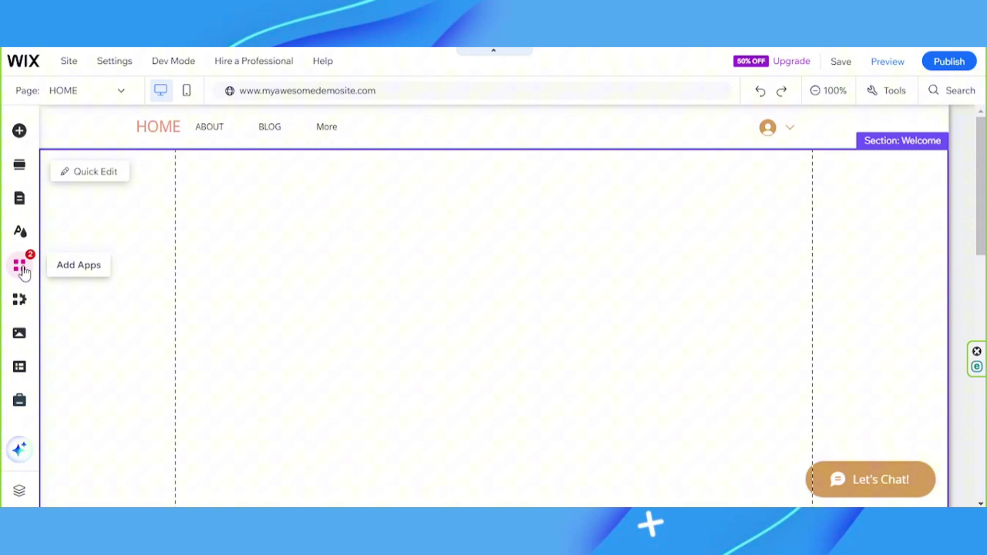
Step: Search the Wix App Market for 'pdf viewer' to list matching apps
click(22, 271)
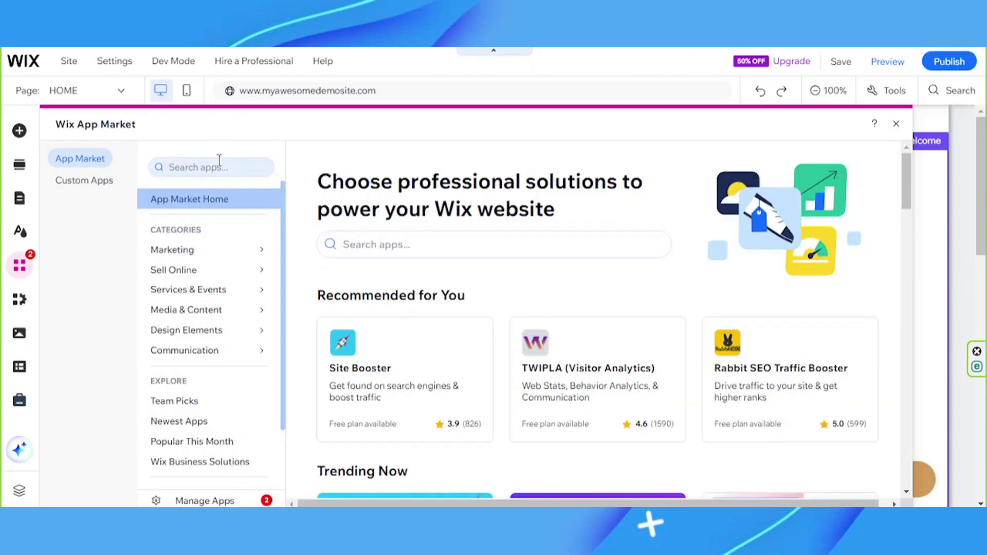
click(219, 163)
text(p)
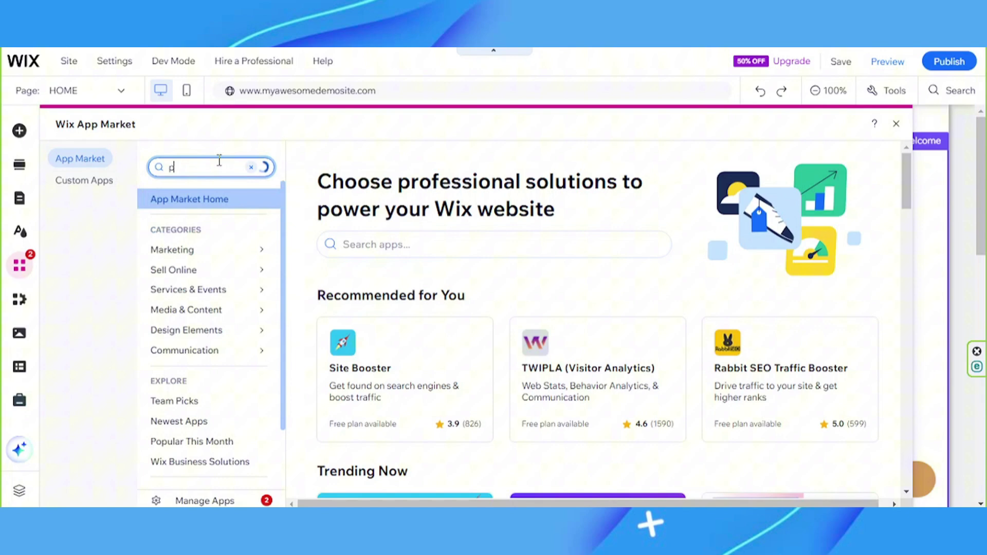
text(df viewer)
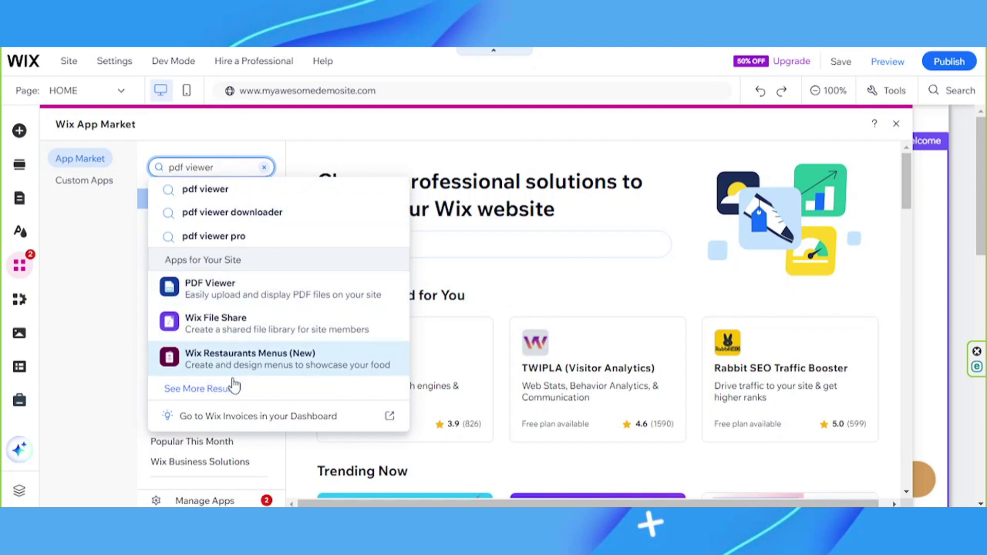
Step: Add PDF Viewer Pro to the site from the full results, accepting its permissions
click(190, 393)
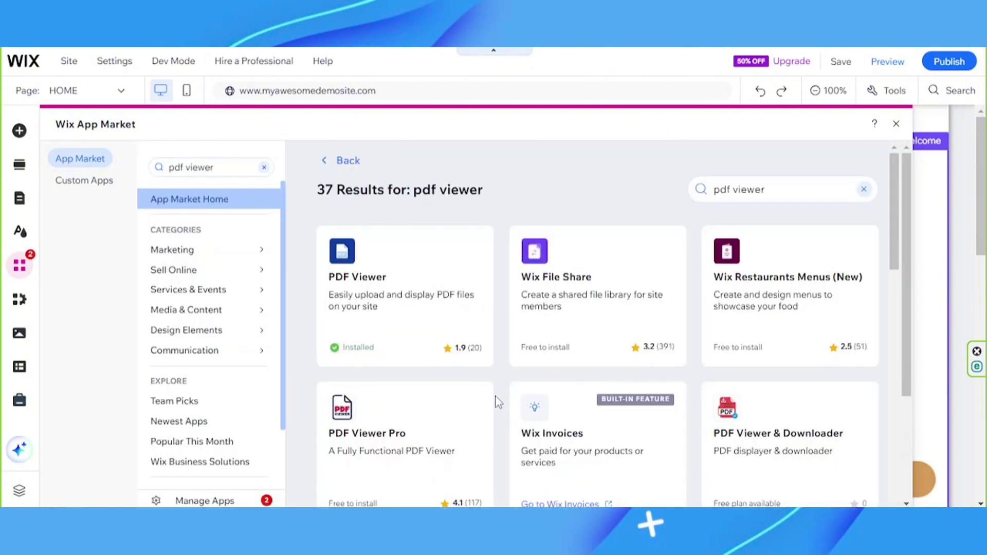
scroll(396, 425, down, 1)
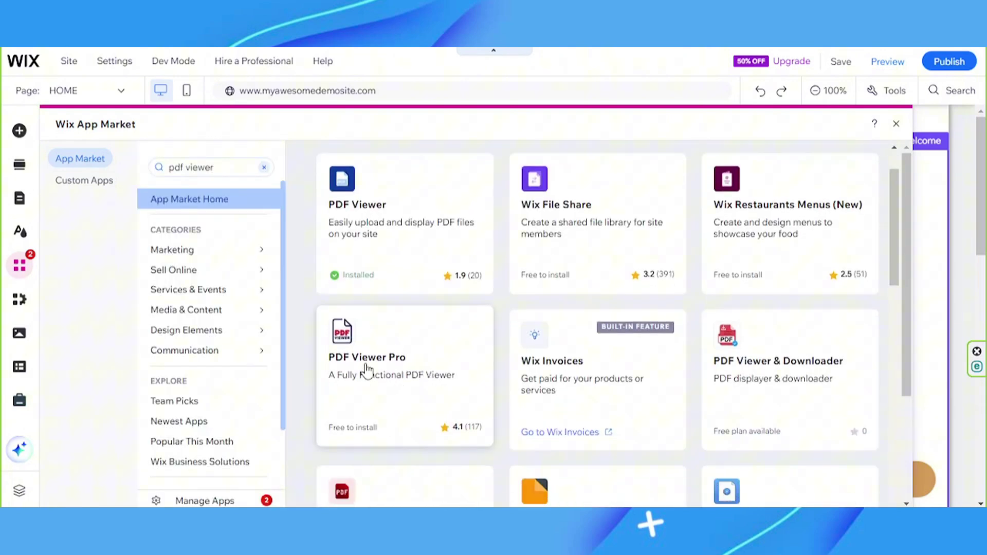
click(368, 390)
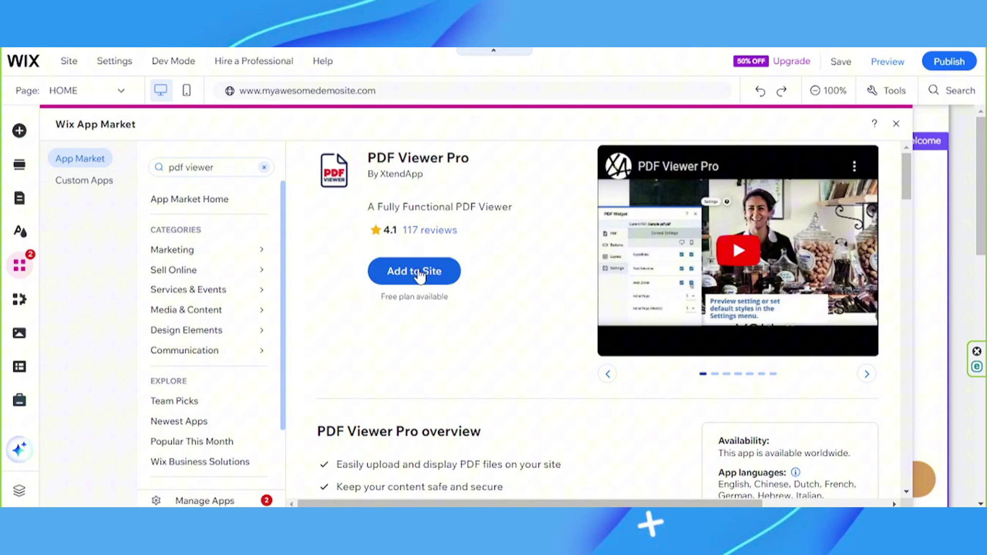
click(419, 273)
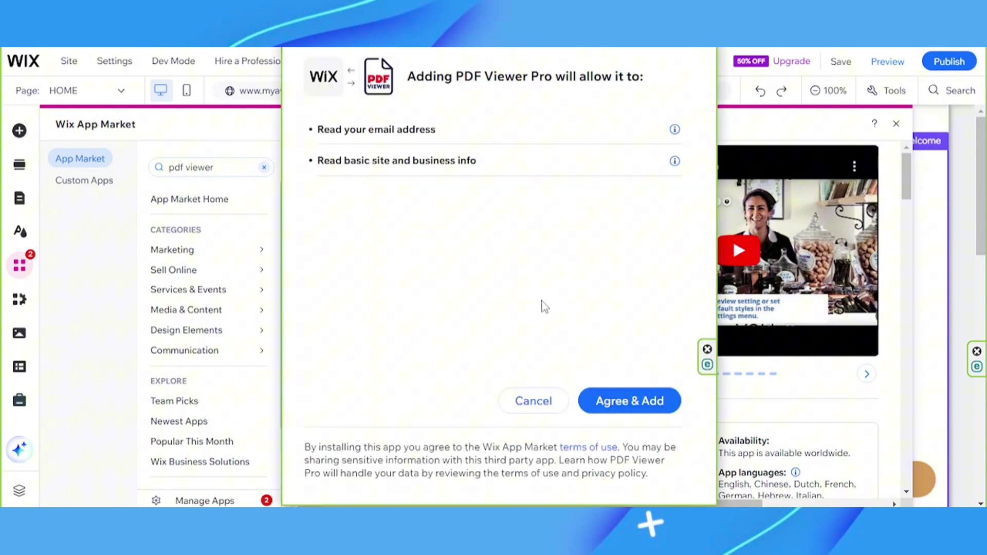
click(624, 406)
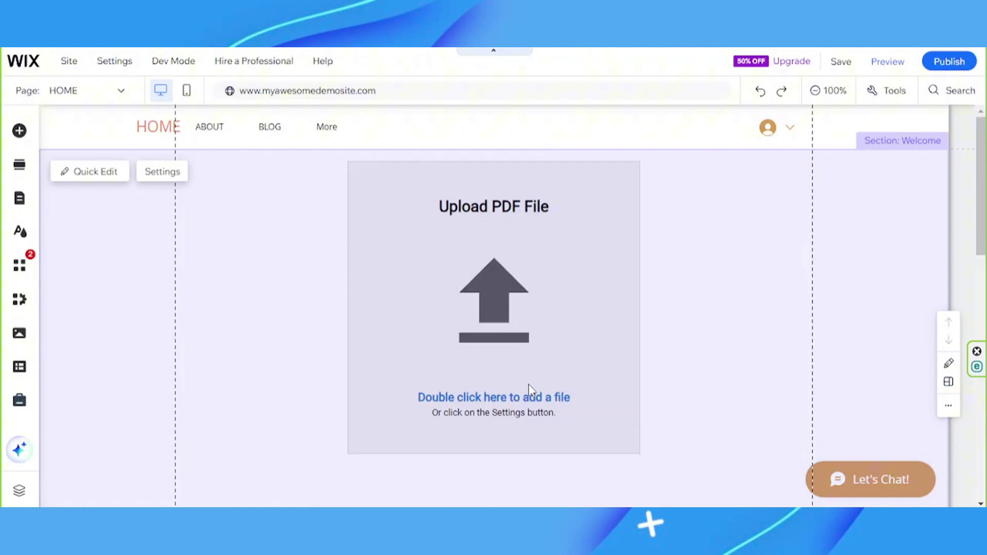
Step: Select the new PDF widget and open its settings panel
scroll(528, 380, down, 3)
scroll(526, 377, up, 3)
click(503, 343)
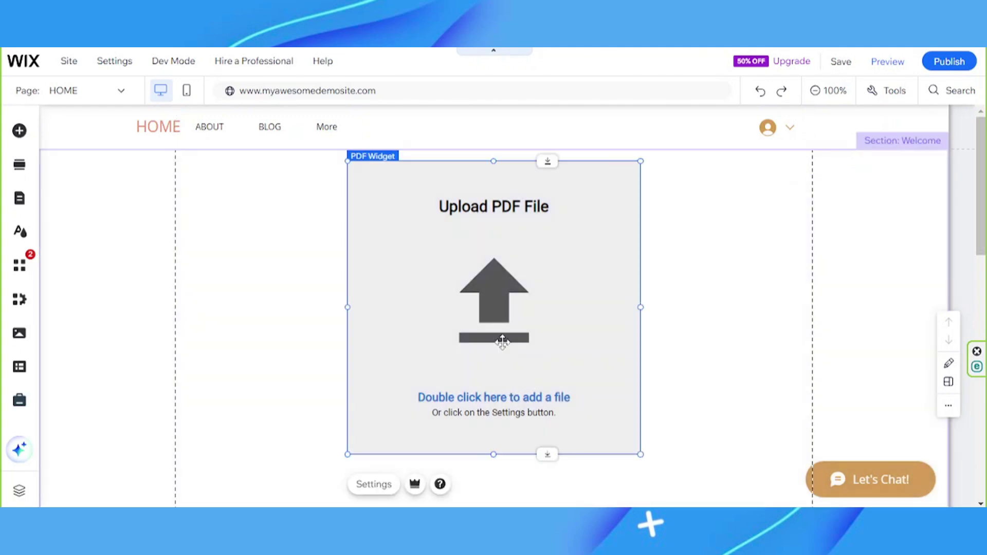
double_click(491, 403)
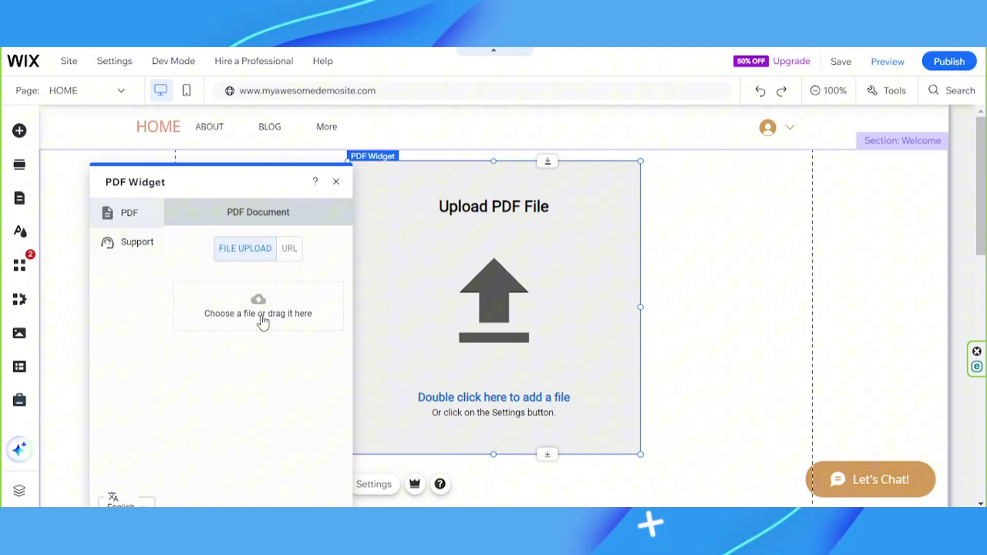
Step: Upload Sample PDF from the Wix Sample Resources folder into the widget
click(294, 313)
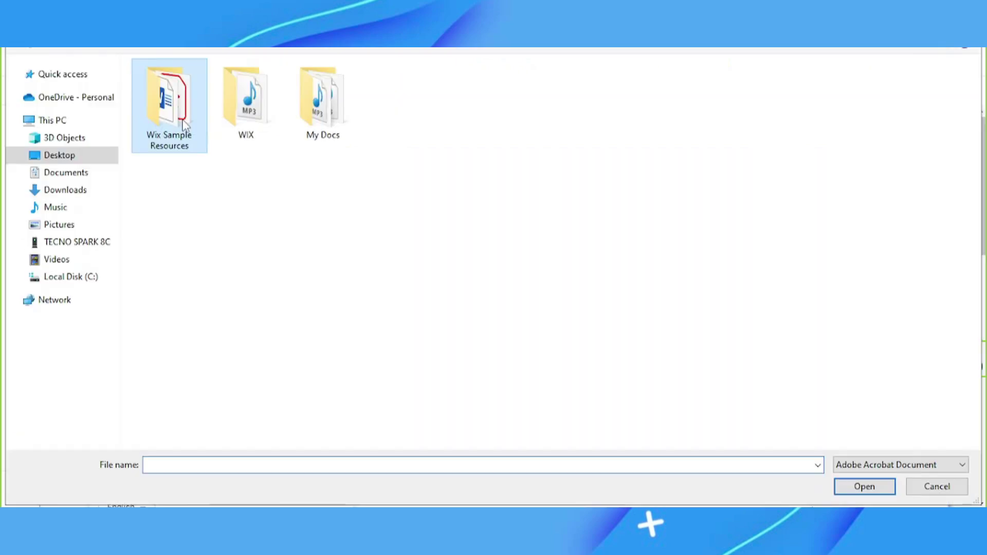
double_click(169, 103)
click(183, 132)
double_click(183, 132)
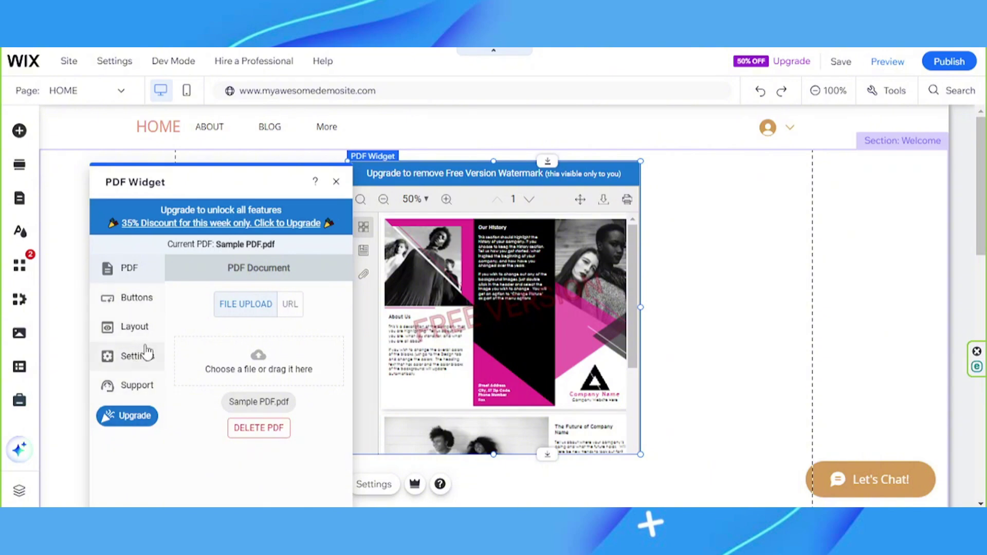
Step: Review the widget's Buttons, Layout, Settings and Support tabs
click(134, 309)
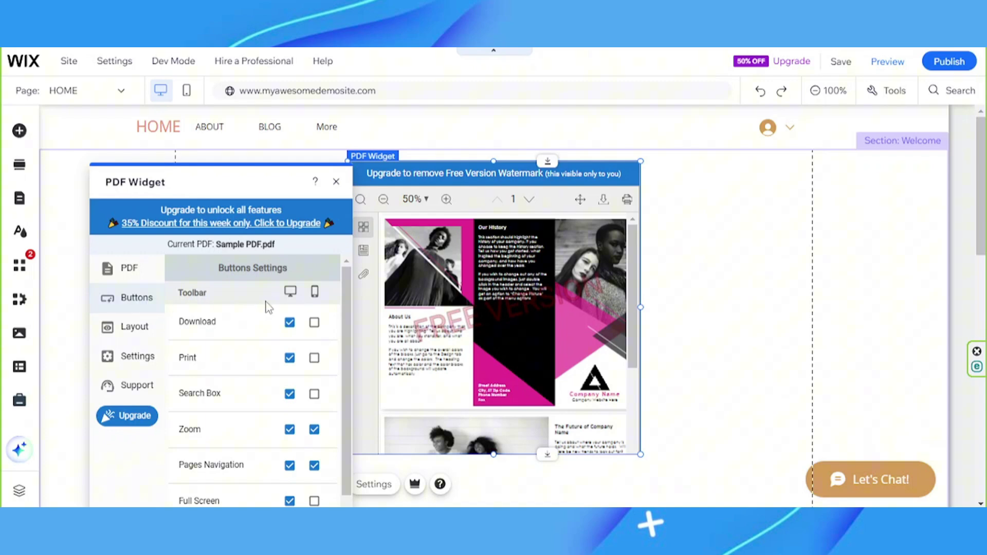
scroll(270, 311, down, 3)
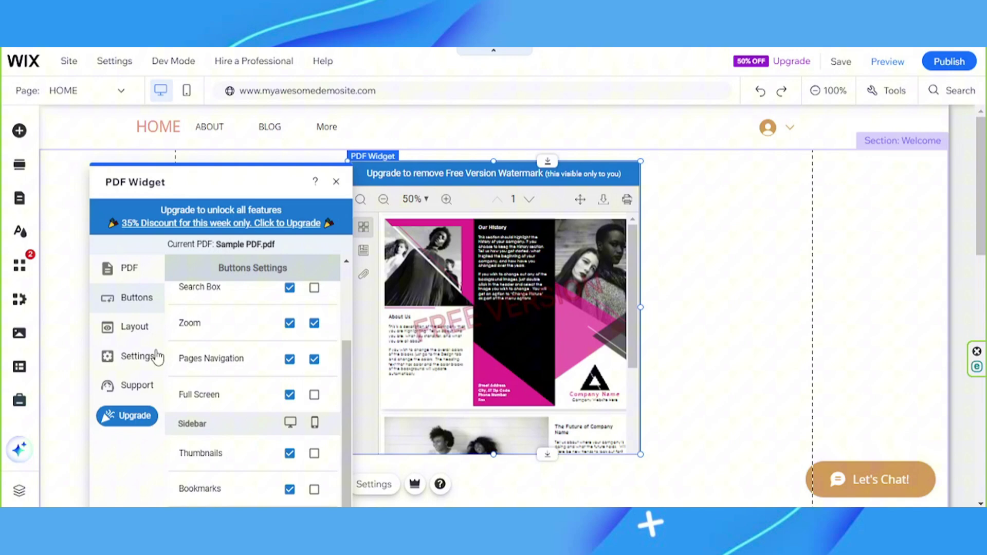
click(131, 328)
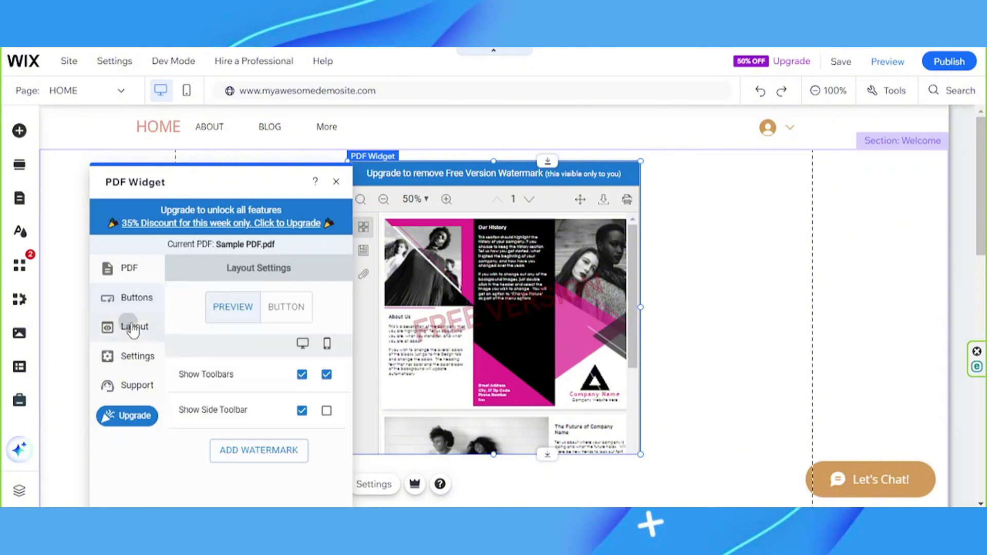
click(133, 361)
click(136, 394)
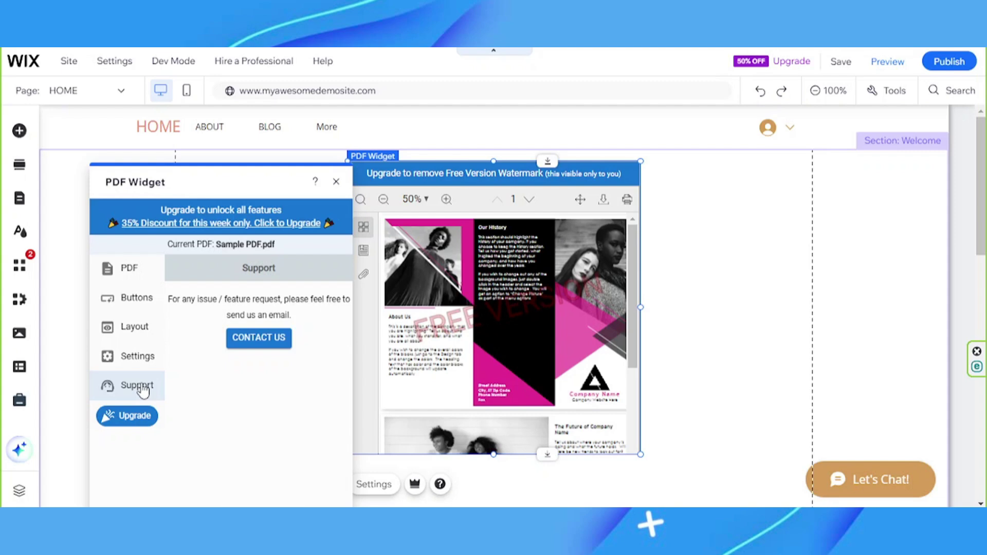
Step: Close the settings panel, move the widget left and enlarge it to about 716 by 584
click(339, 186)
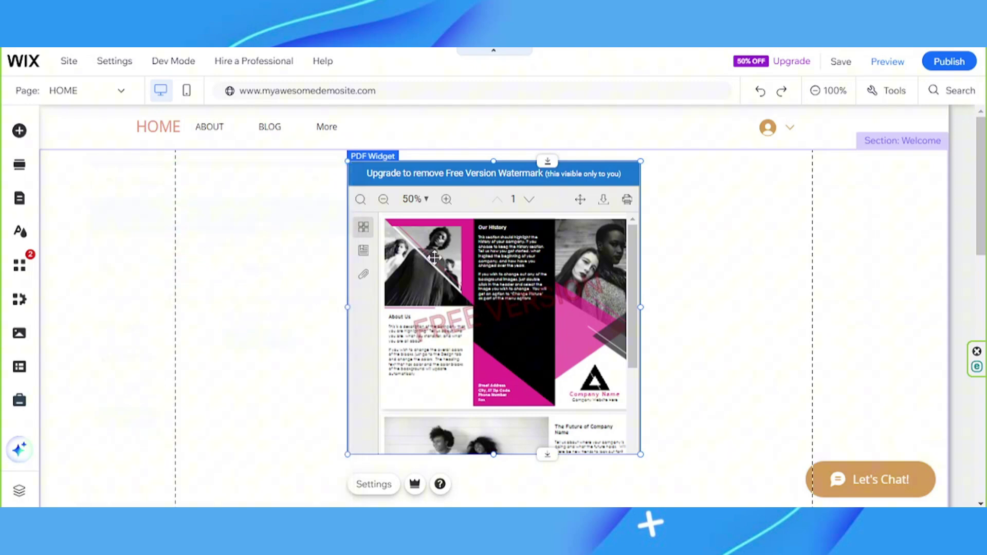
scroll(489, 297, down, 2)
drag(490, 259, 409, 252)
drag(565, 376, 731, 464)
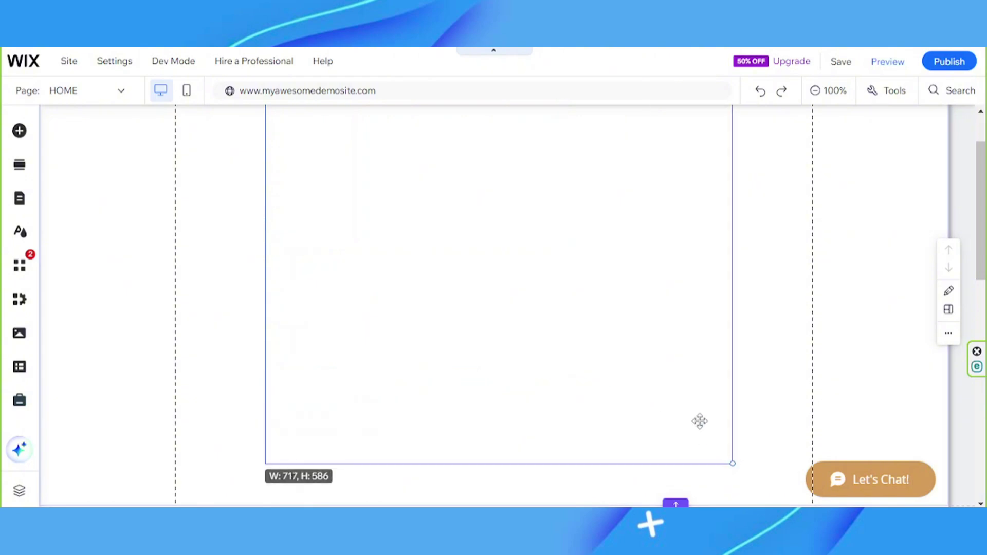
Step: Nudge the brochure widget into place near the top of the Welcome section
scroll(696, 391, up, 2)
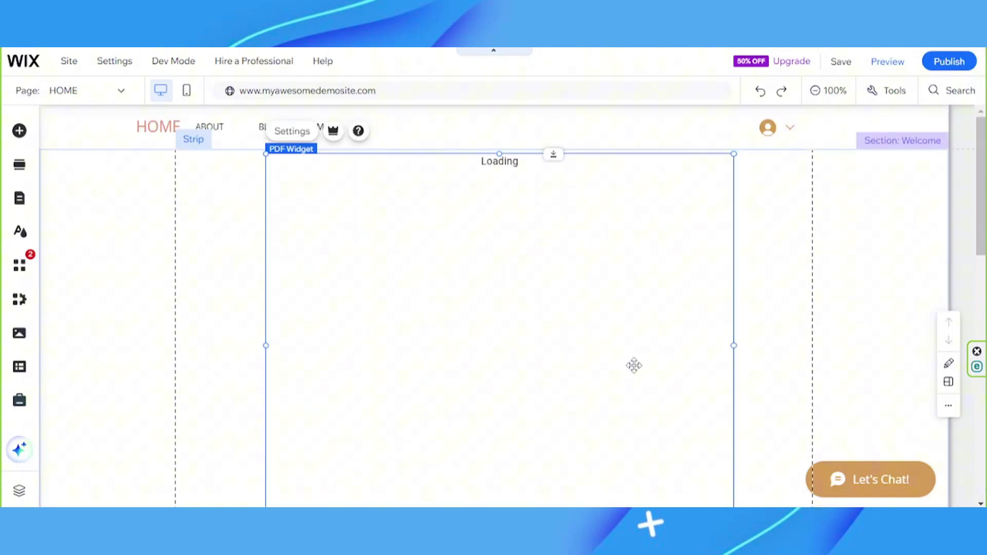
key(shift+Right)
key(shift+Right)
key(shift+Right)
drag(635, 365, 629, 363)
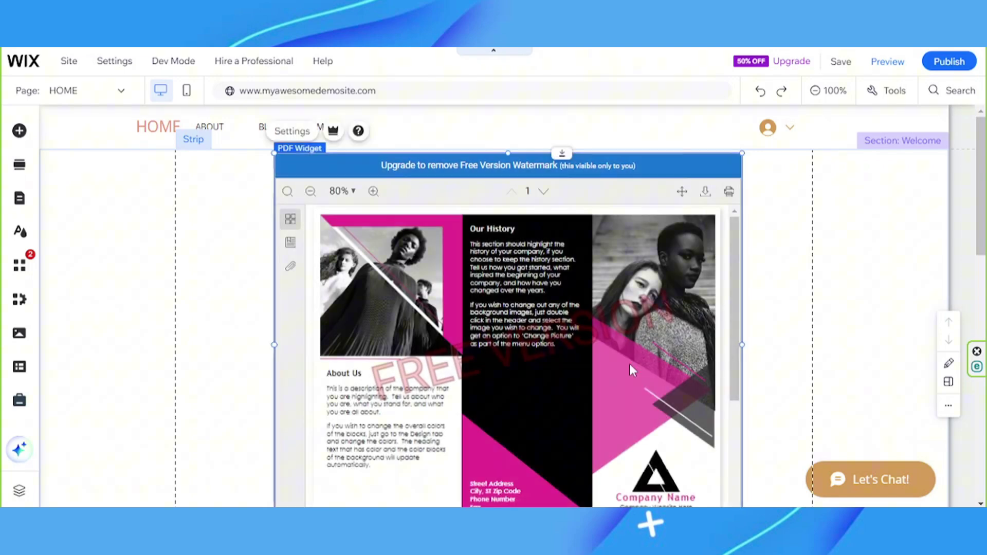
scroll(631, 364, down, 2)
scroll(633, 364, up, 2)
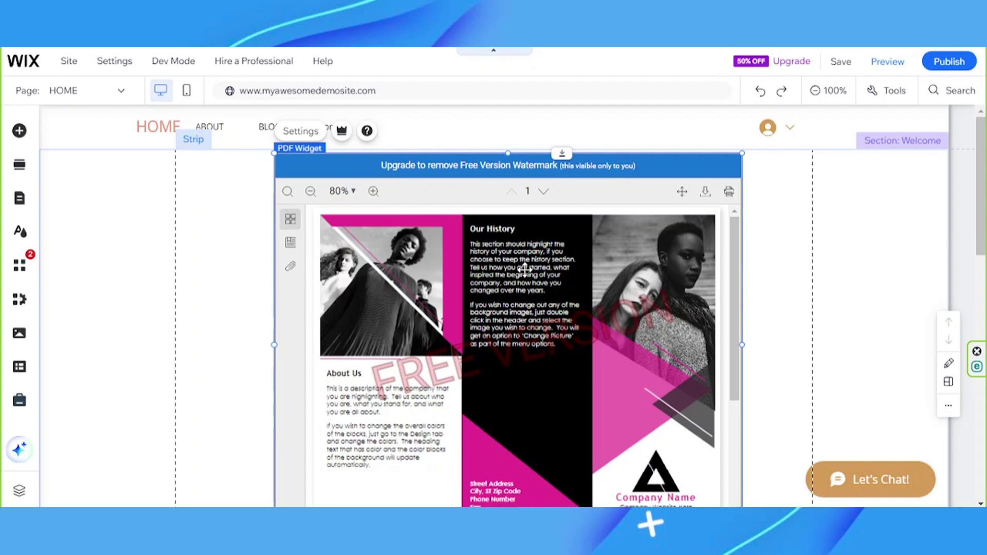
scroll(524, 270, down, 3)
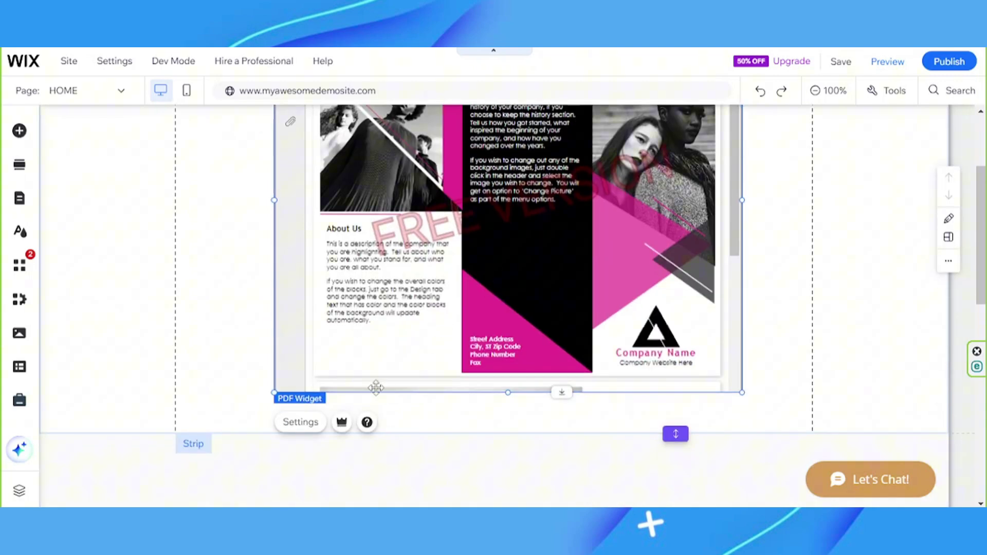
scroll(408, 388, up, 2)
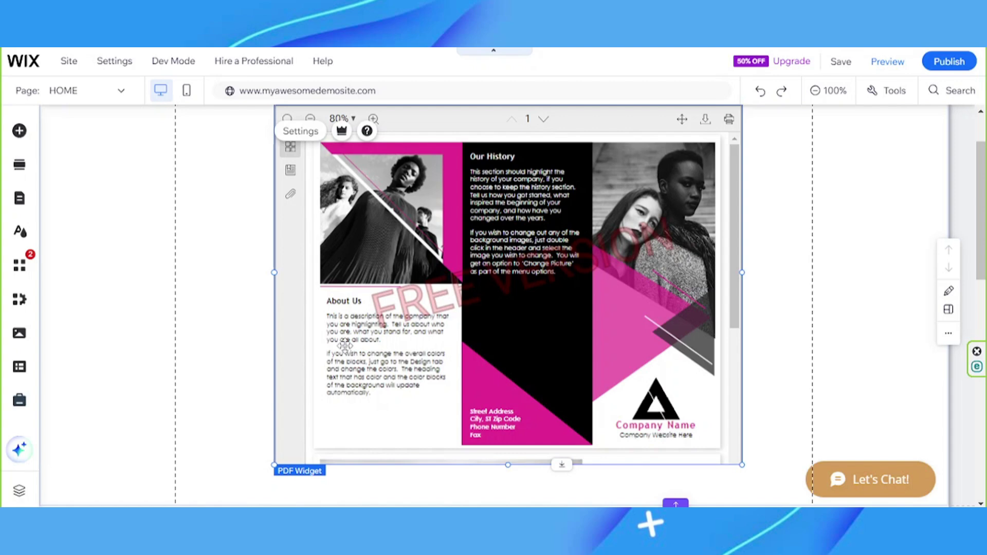
click(849, 307)
scroll(837, 323, up, 1)
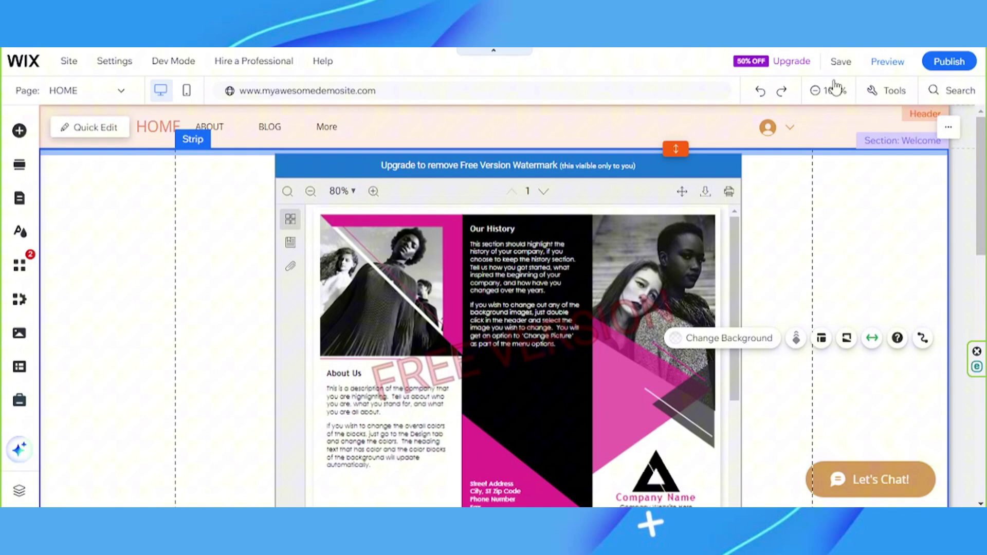
mouse_move(846, 70)
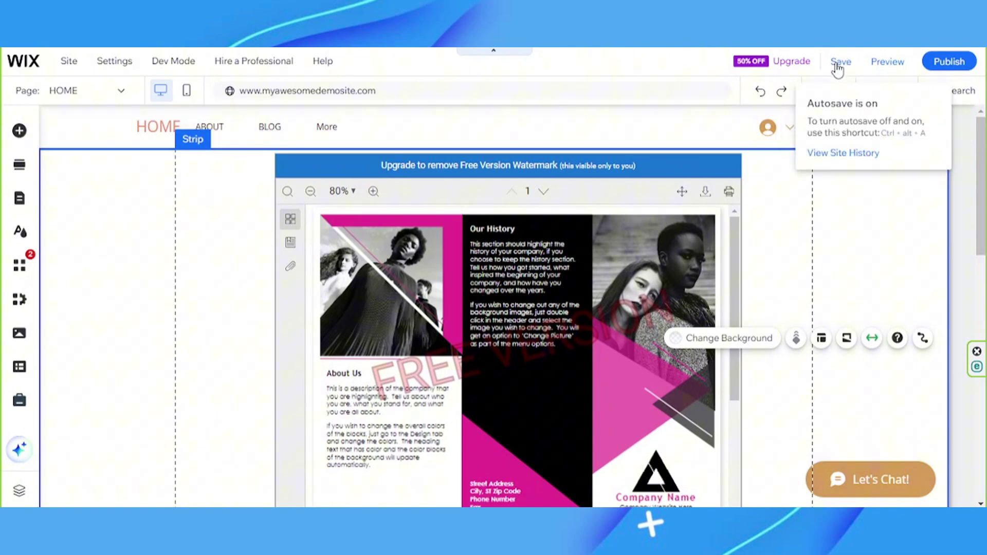
mouse_move(951, 67)
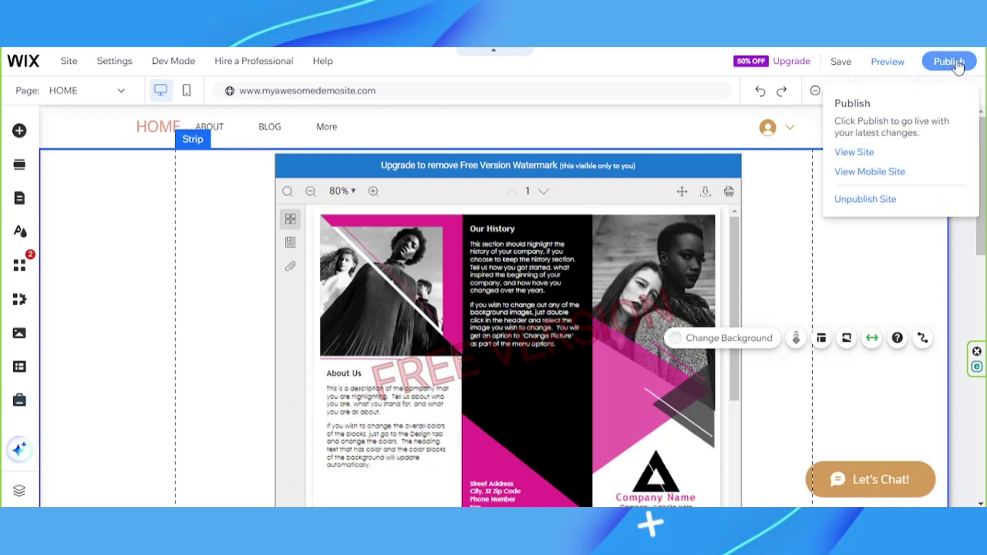
click(857, 276)
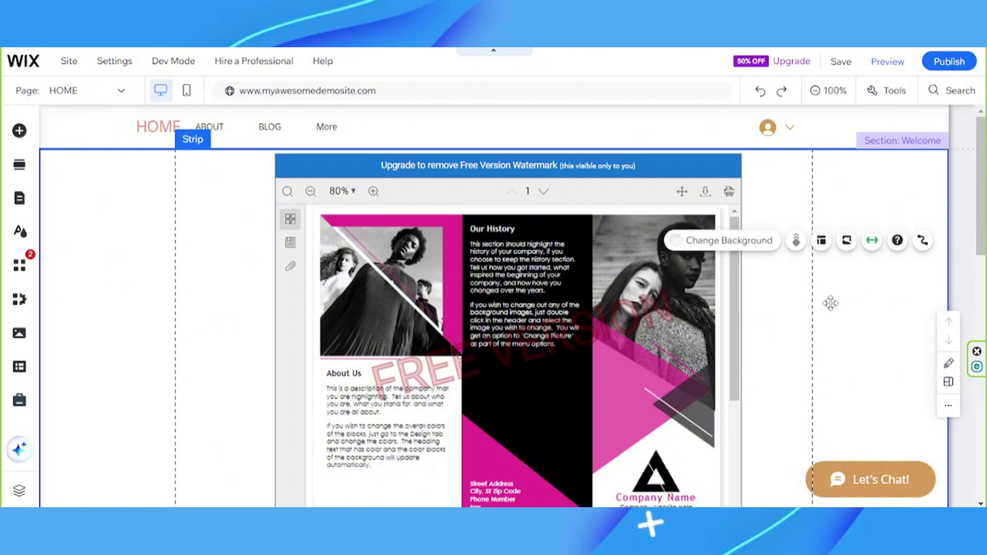